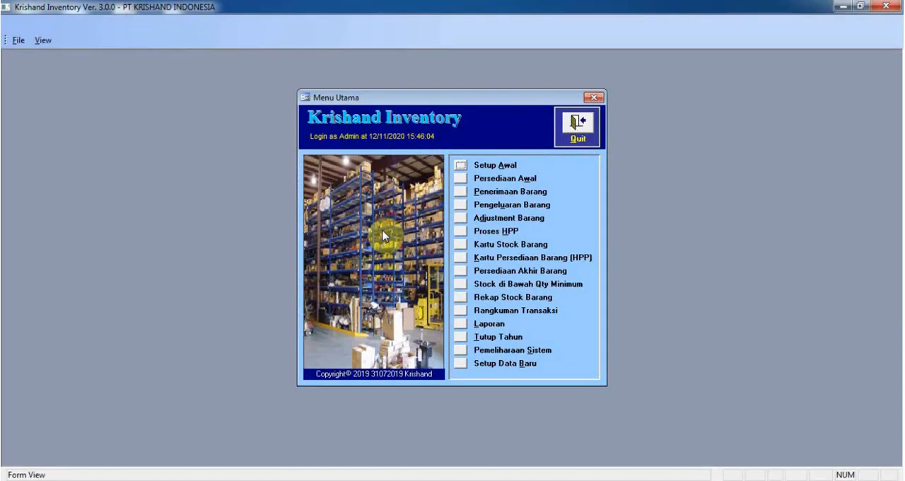
Step: Open Setup Preferensi in the initial setup to view the program preferences
left_click(460, 166)
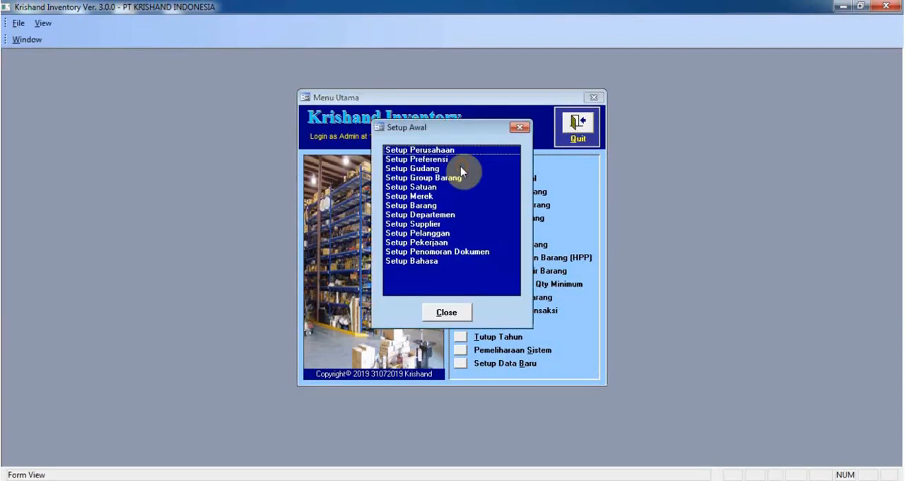
double_click(436, 163)
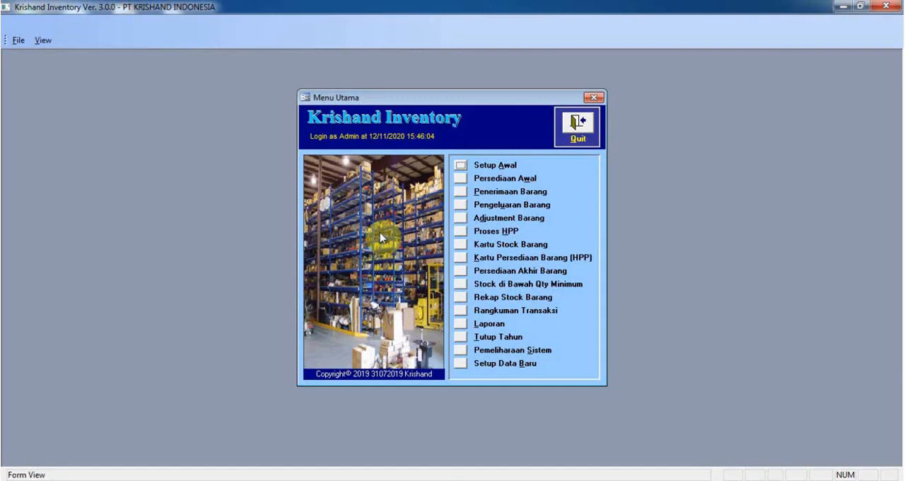
Step: Start a new Transfer Barang record for period 201911 from warehouse JKT with an automatic transfer number
left_click(460, 204)
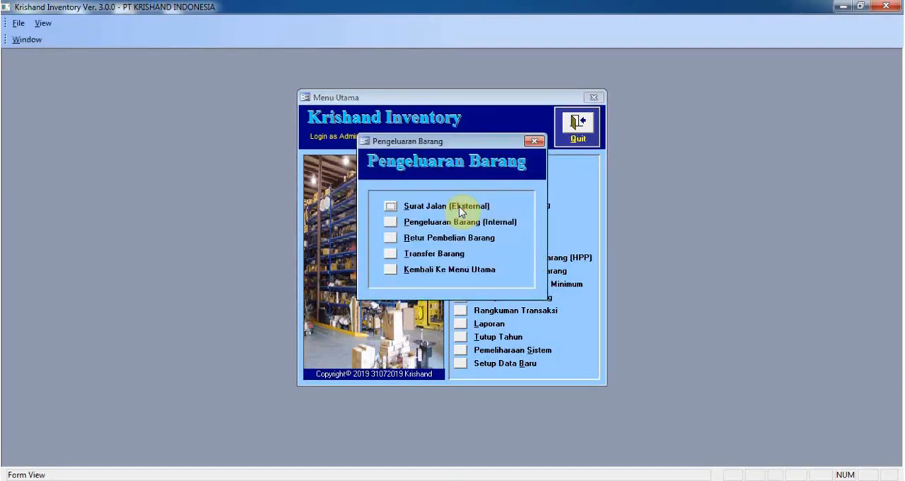
left_click(428, 253)
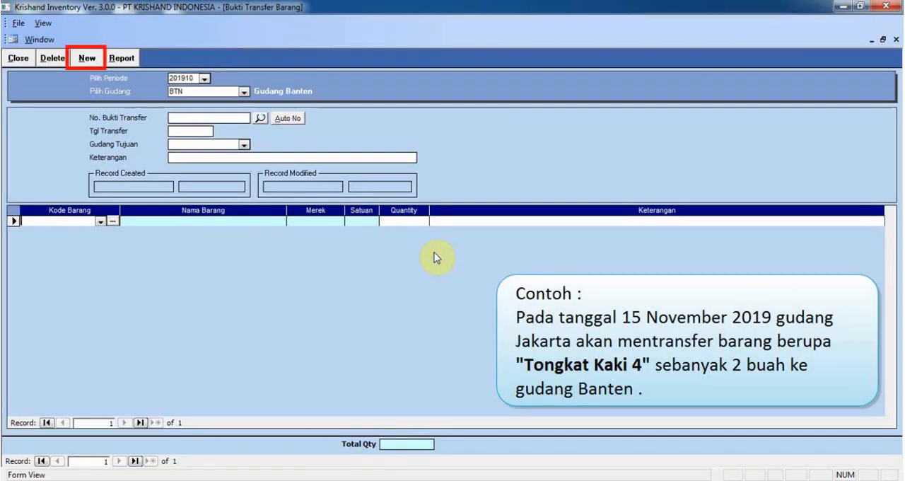
left_click(87, 58)
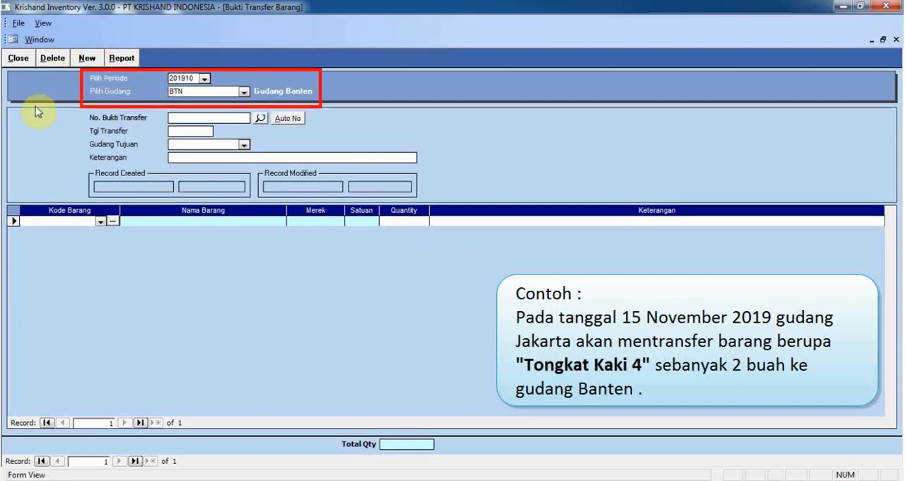
left_click(204, 79)
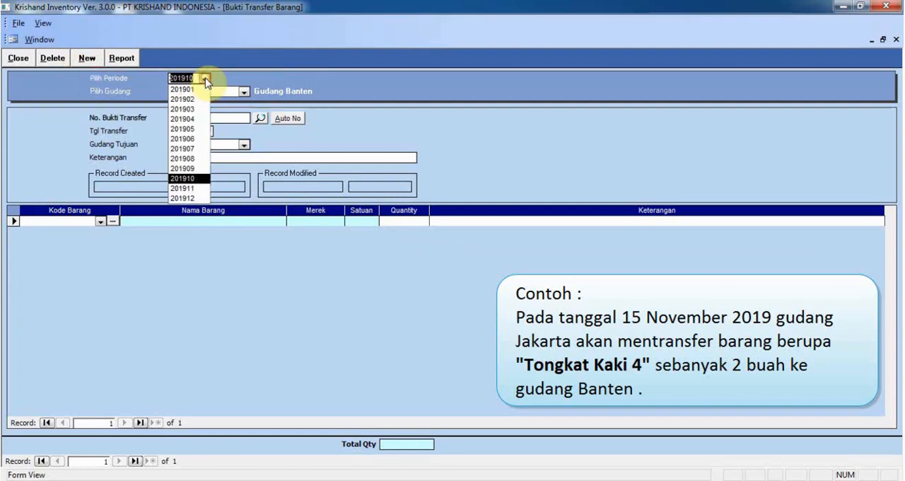
left_click(188, 189)
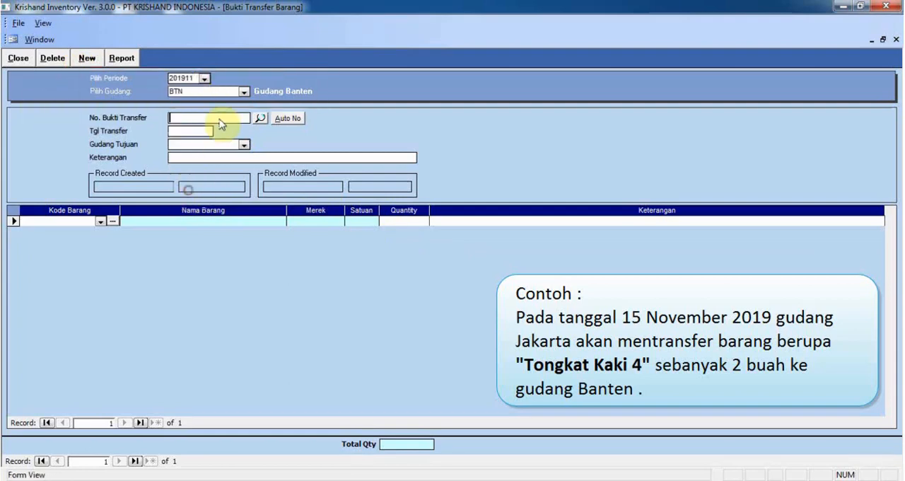
left_click(243, 91)
left_click(236, 111)
left_click(297, 118)
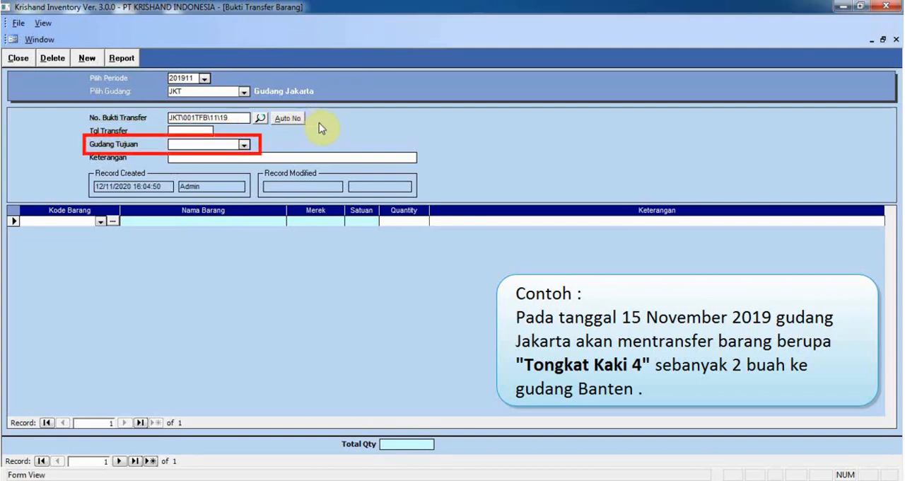
Step: Set the transfer date to 15/11/2019 and the destination warehouse to BTN (Gudang Banten)
type("15/11/2019")
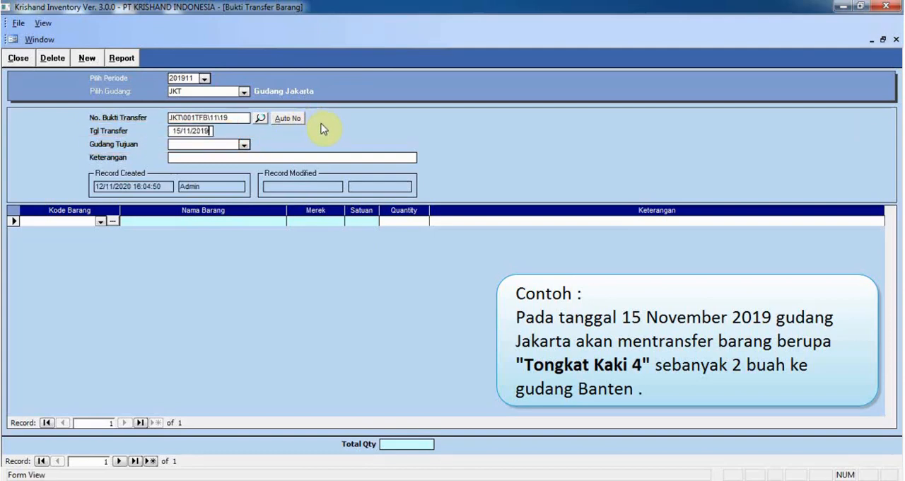
key("Tab")
left_click(238, 153)
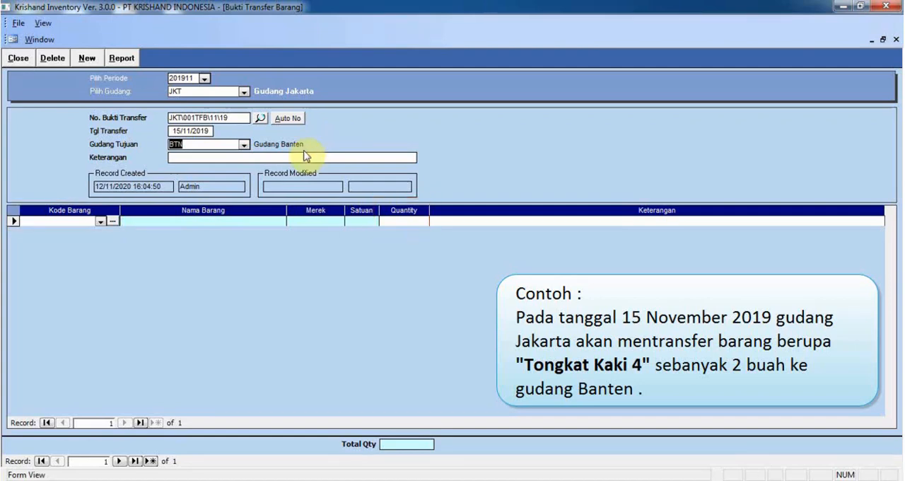
Step: Add item ABJ001001 (Tongkat Kaki 4) to the transfer with a quantity of 2
left_click(101, 221)
left_click(100, 253)
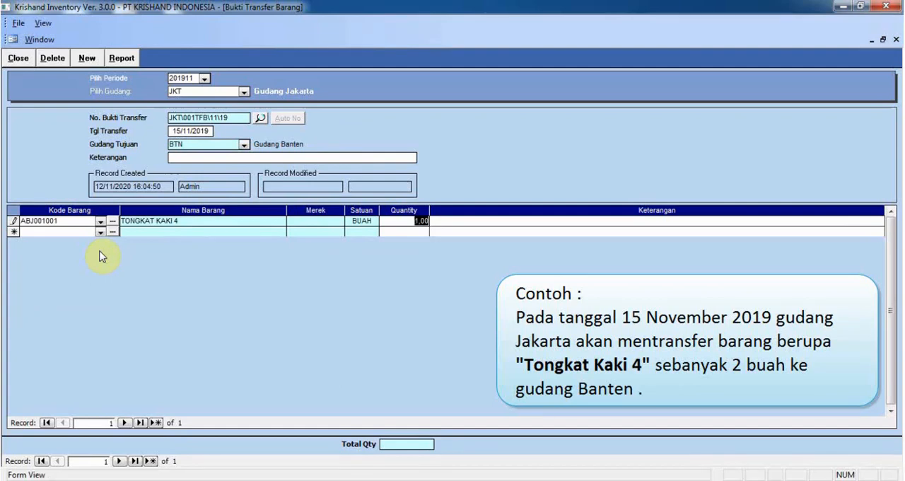
type("2")
key("Return")
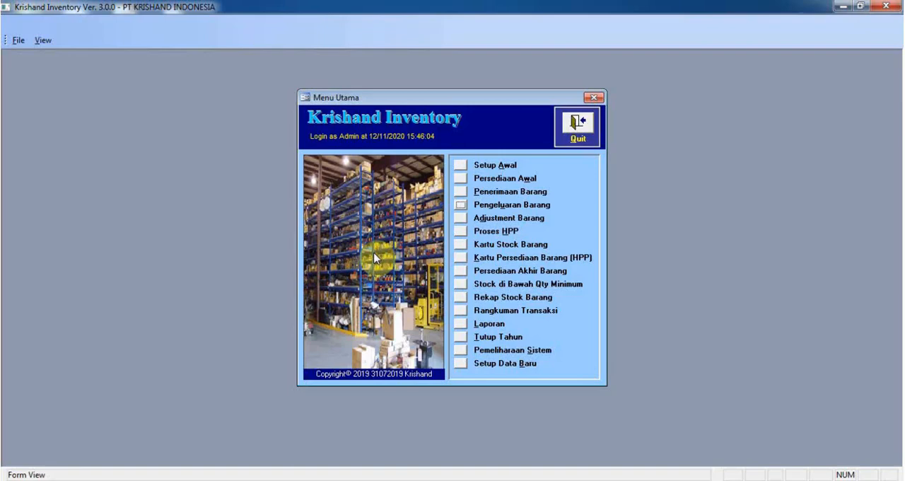
Step: Check the Kartu Stock Barang of Tongkat Kaki 4 for Gudang Jakarta and for Gudang Banten
left_click(460, 243)
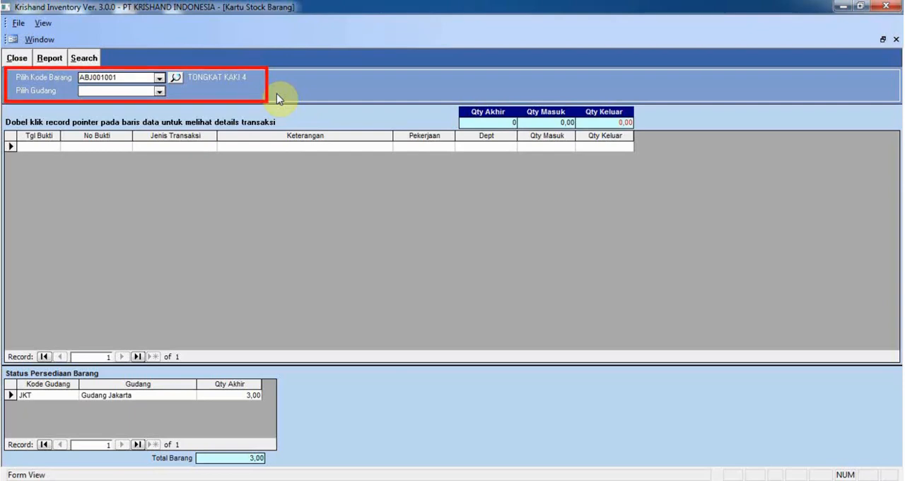
left_click(160, 91)
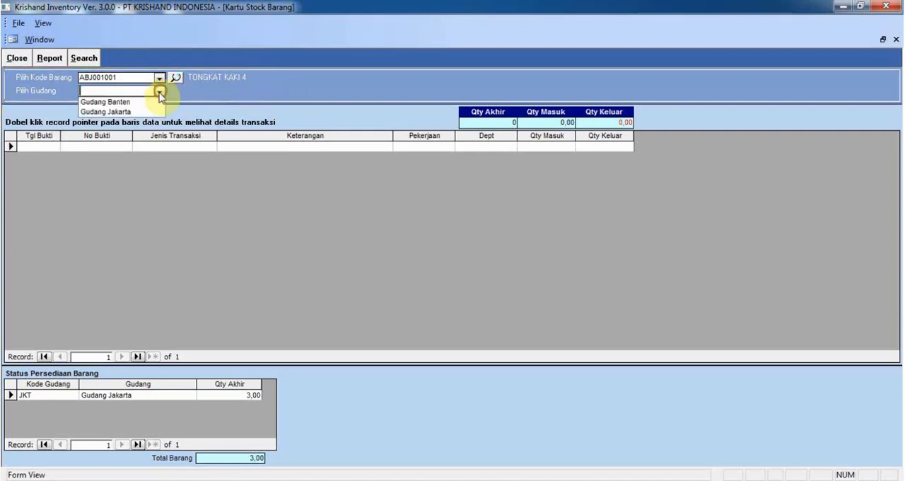
left_click(151, 109)
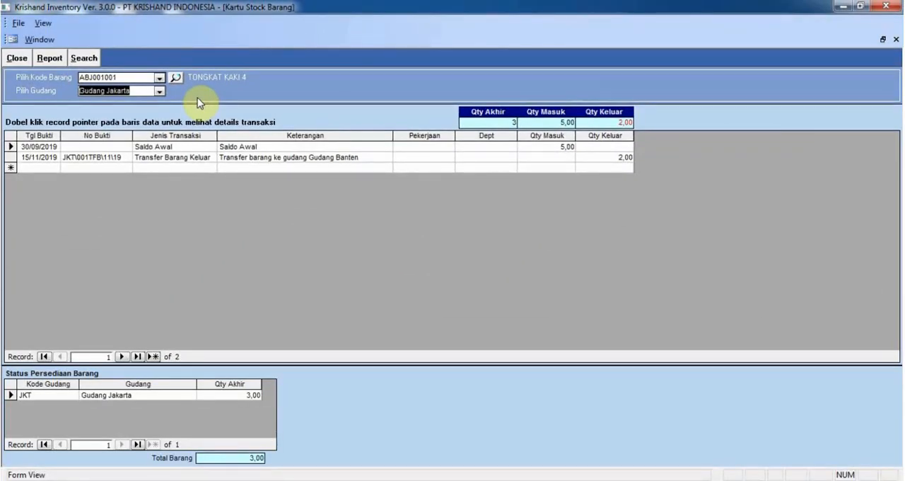
left_click(160, 92)
left_click(152, 101)
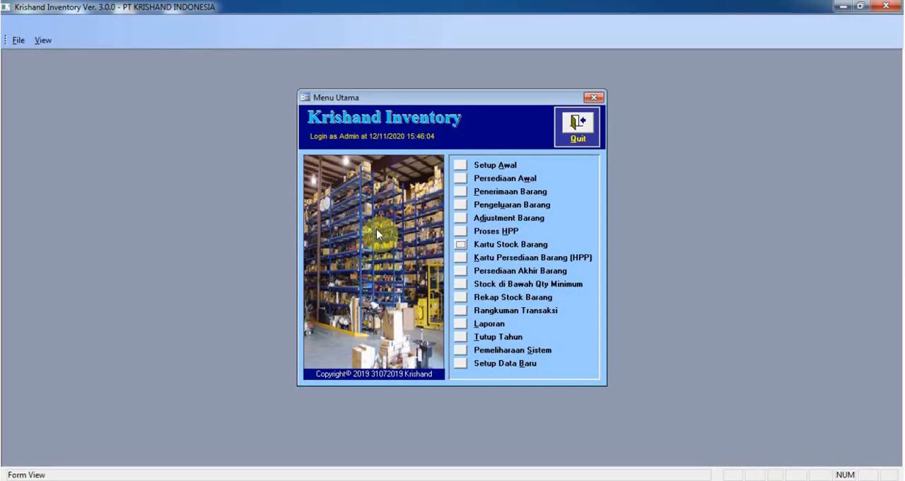
Step: Open a Bukti Penerimaan Barang for Gudang Banten and set its period to 201911
left_click(460, 191)
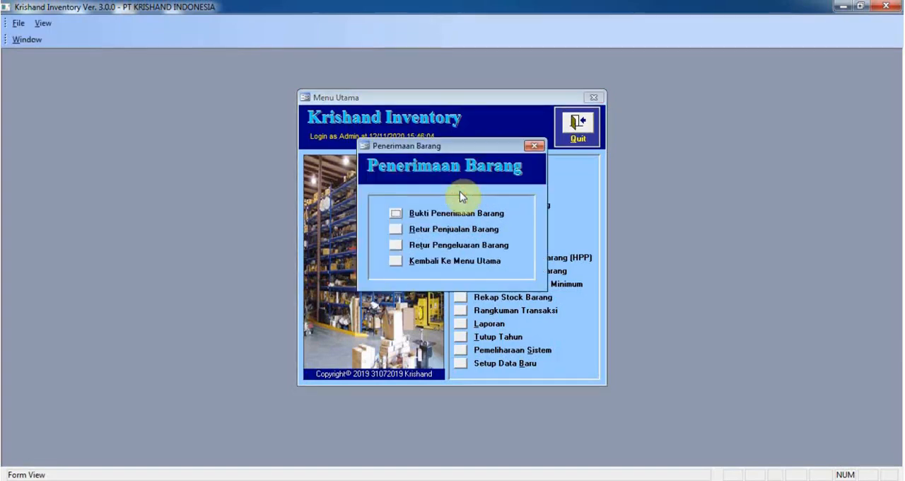
left_click(395, 213)
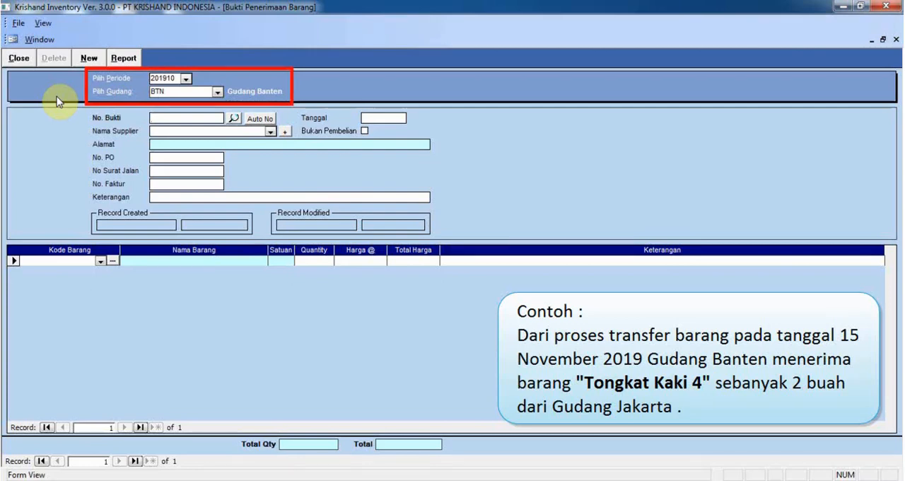
left_click(185, 79)
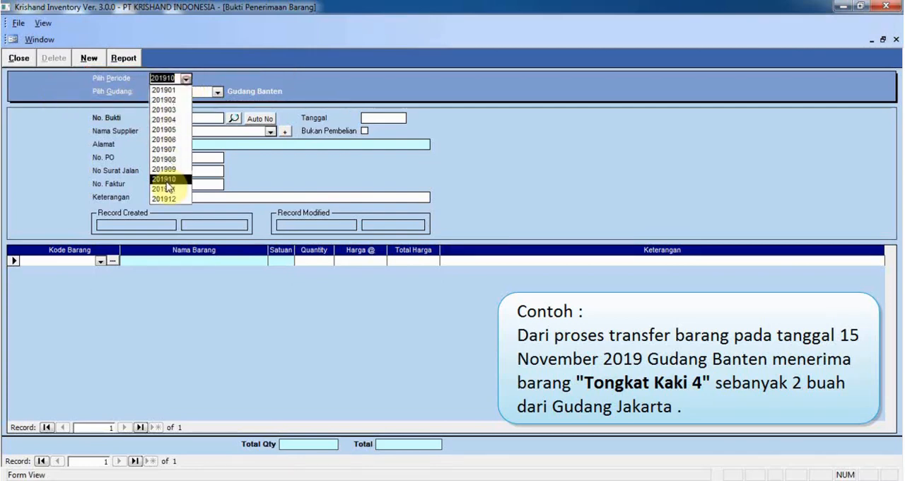
left_click(166, 185)
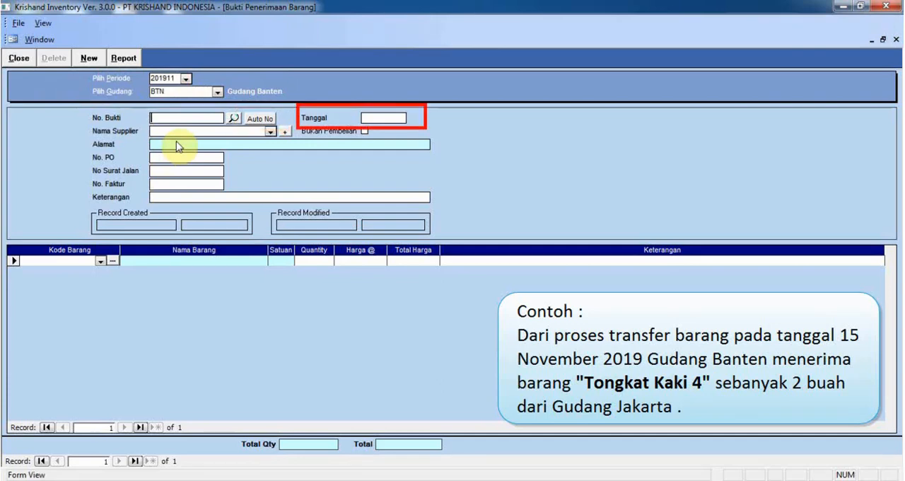
Step: Generate the receipt number automatically, date the receipt 15/11/2019 and mark it as Bukan Pembelian
left_click(260, 119)
type("15/11/2019")
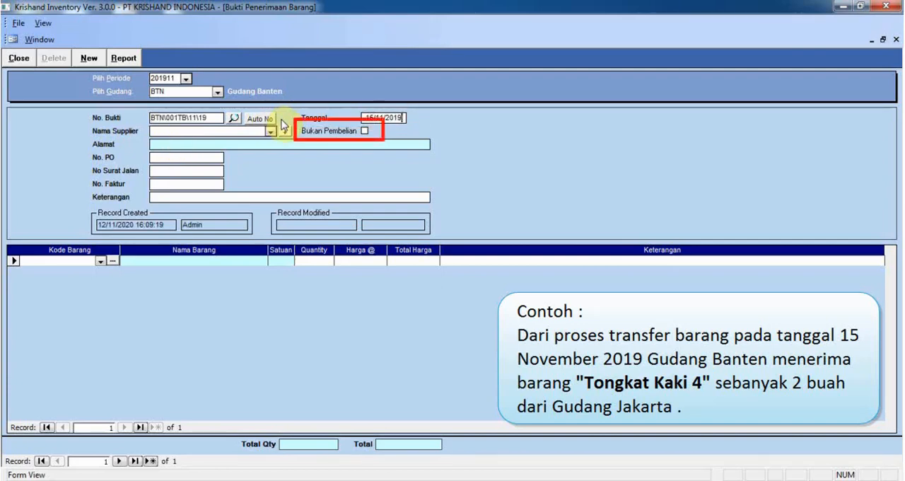
key("Tab")
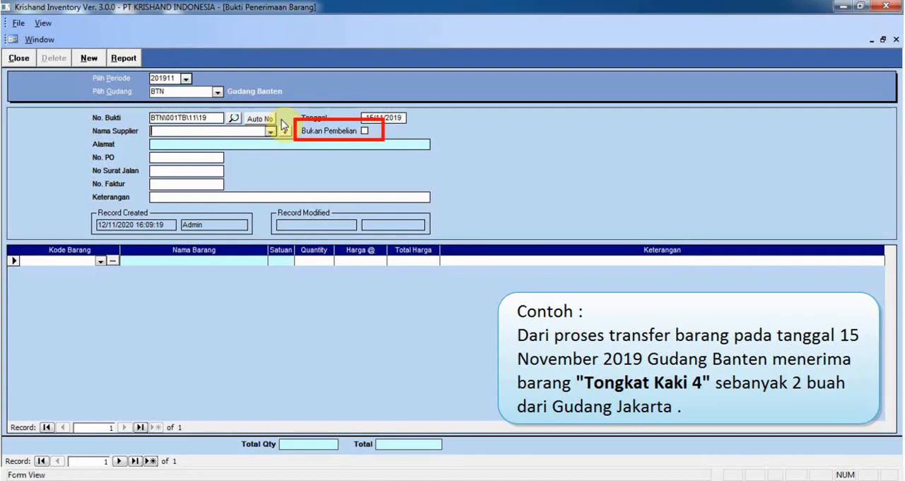
left_click(364, 132)
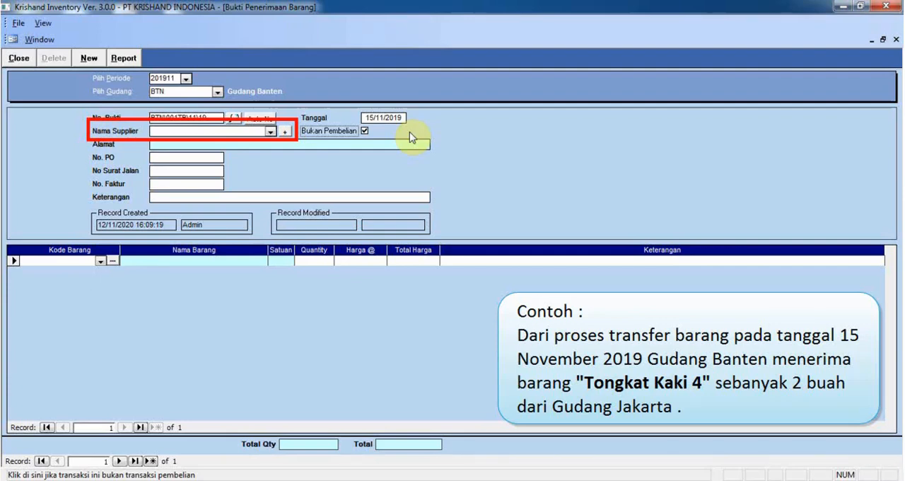
Step: Create supplier GJKT named Gudang Jakarta with the address Jakarta, and select it as the receipt's supplier
left_click(284, 131)
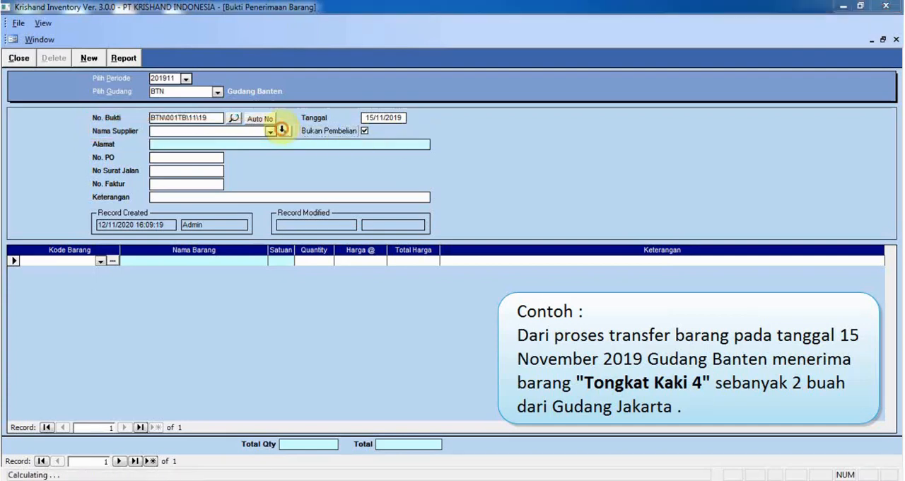
left_click(282, 167)
type("GJKT")
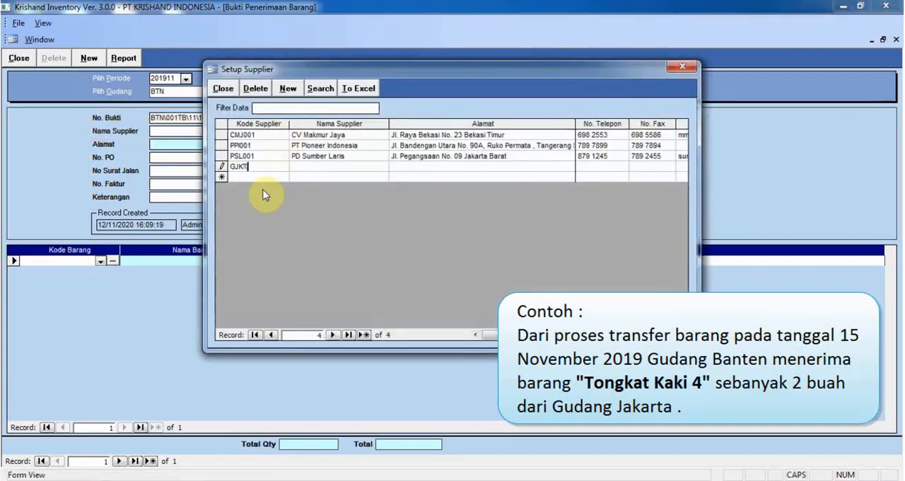
key("Tab")
type("Gudang Jakarta")
key("Tab")
type("Jakarta")
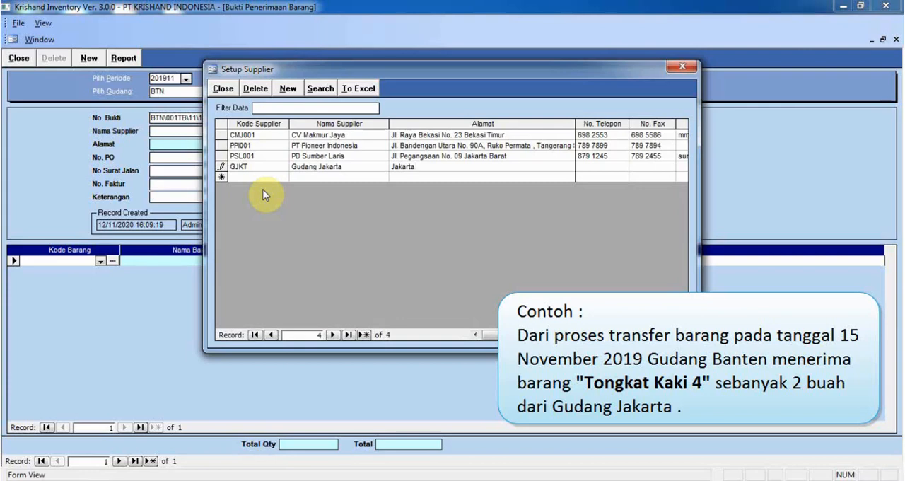
left_click(224, 89)
left_click(269, 133)
left_click(263, 152)
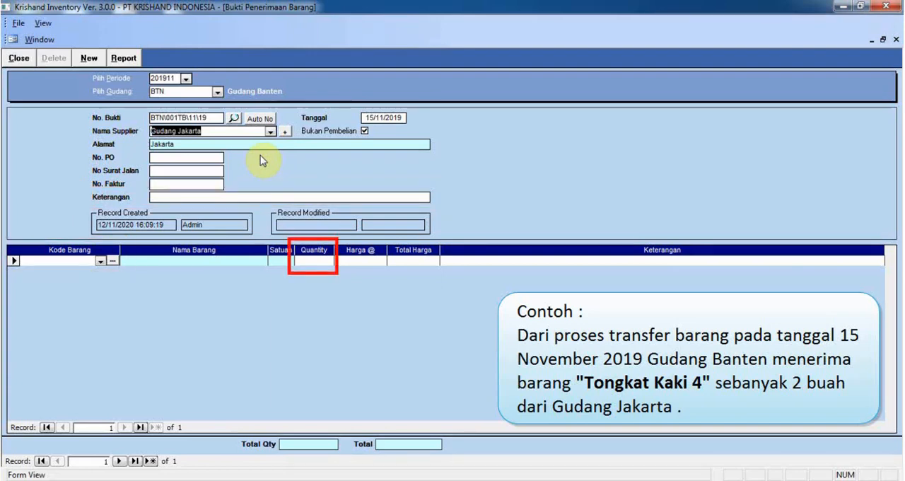
Step: Add item ABJ001001 (Tongkat Kaki 4) with quantity 2 to the receipt and return to the main menu
left_click(101, 261)
left_click(97, 290)
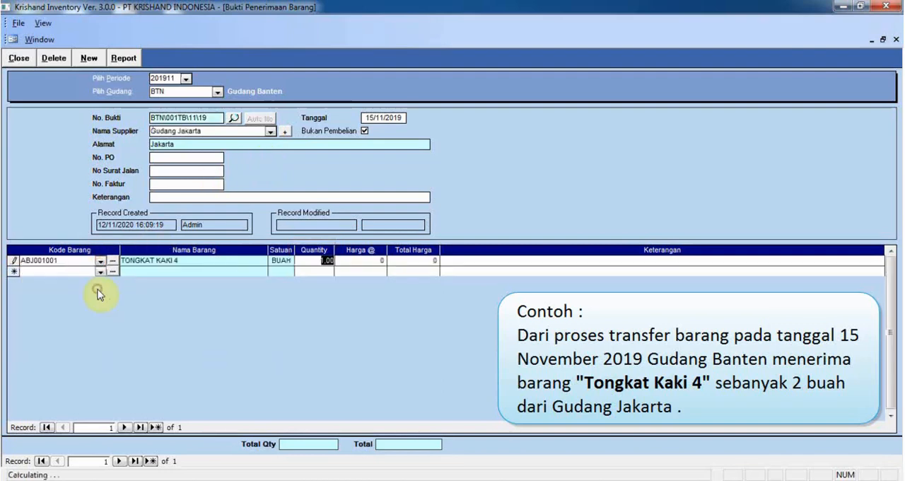
type("2")
key("Return")
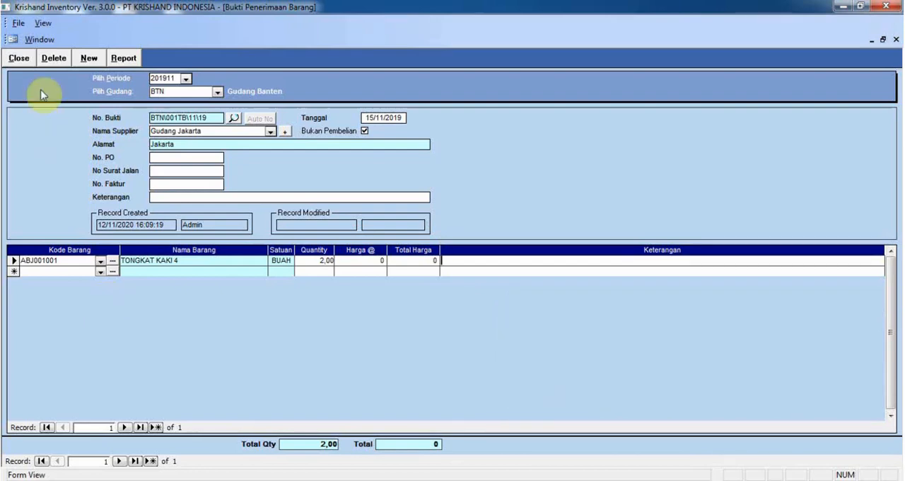
left_click(18, 58)
left_click(390, 261)
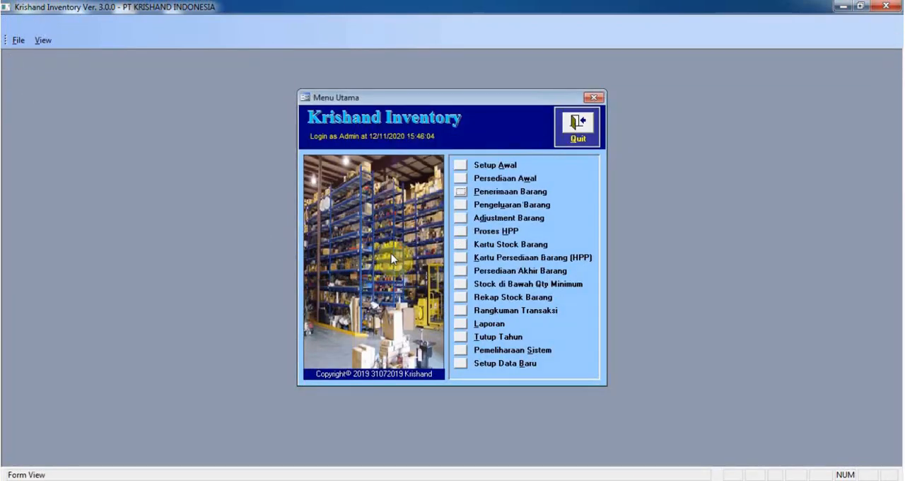
Step: View the Kartu Stock Barang of Tongkat Kaki 4 for Gudang Banten to check the received goods
left_click(460, 244)
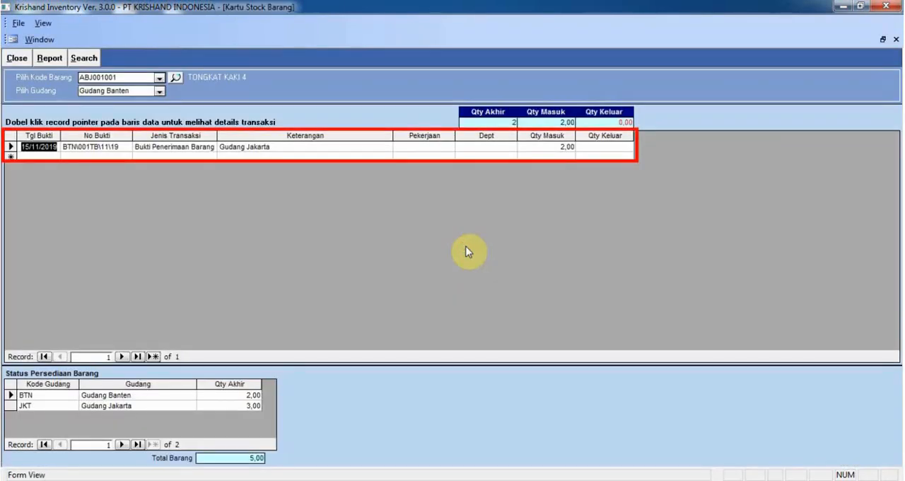